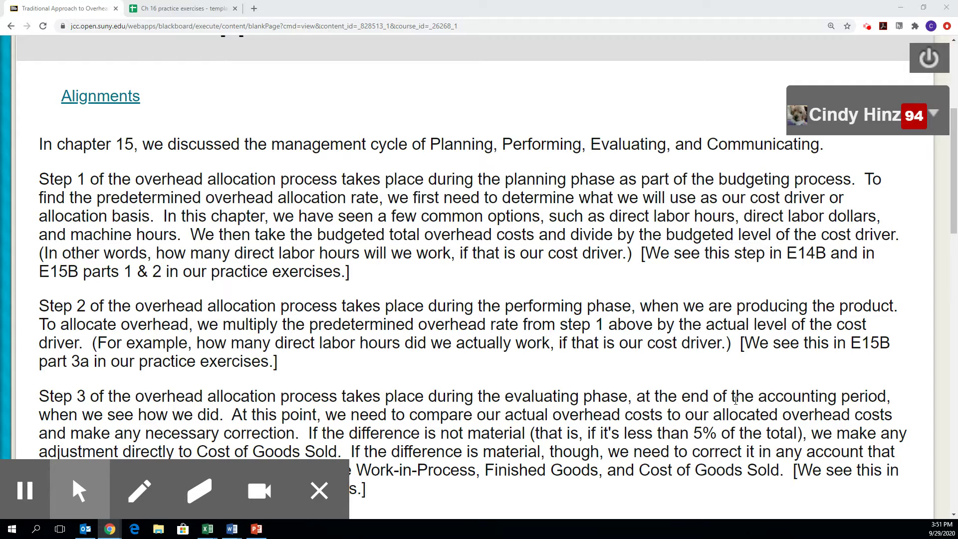
Switch to the 'Ch 16 practice exercises' workbook showing the Ch16 E14B overhead template
scroll(506, 285, up, 1)
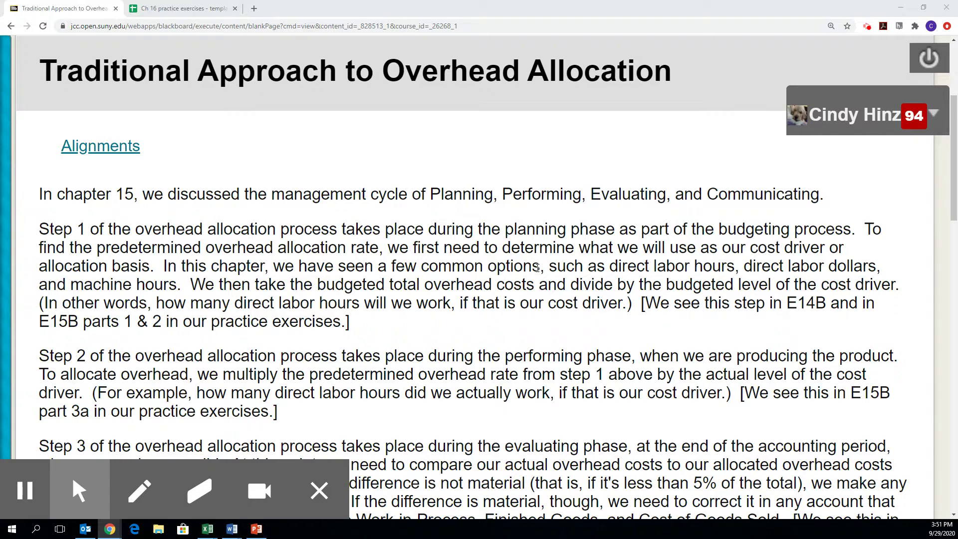
scroll(542, 266, down, 2)
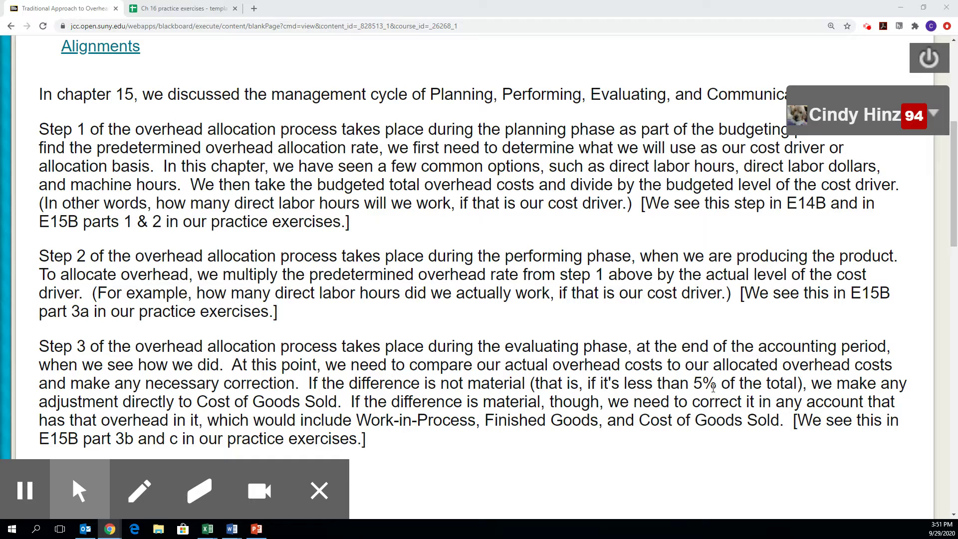
scroll(714, 387, up, 1)
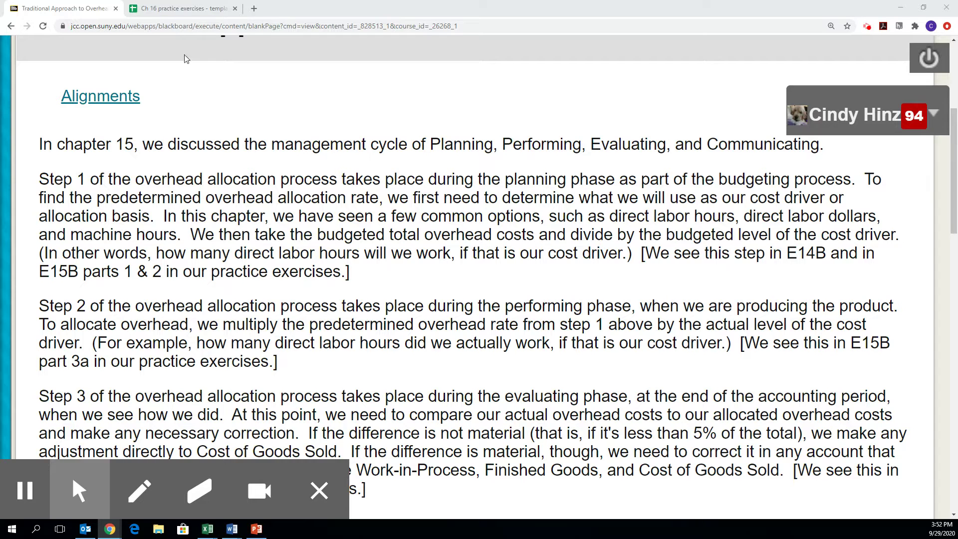
click(188, 10)
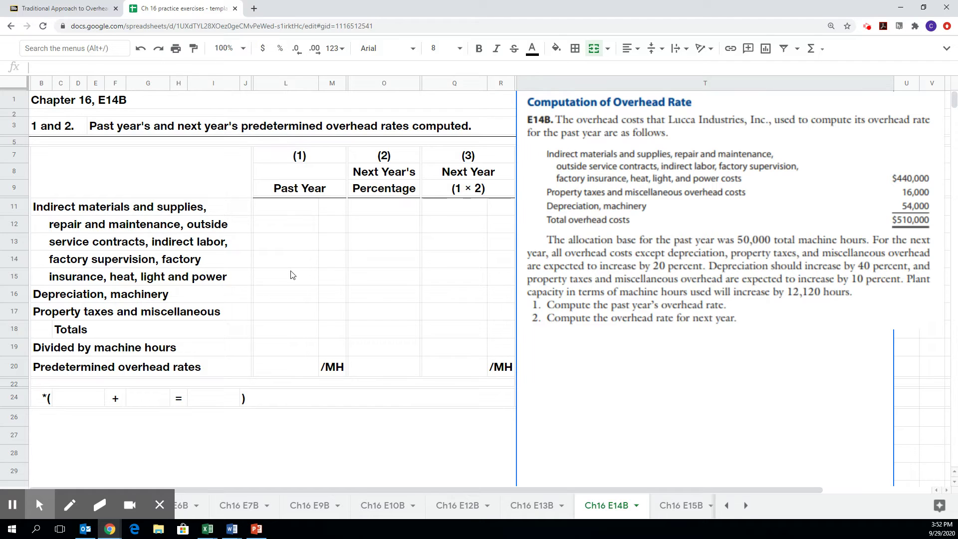
Enter the past-year costs 440,000, 54,000 and 16,000 in L15–L17
click(288, 283)
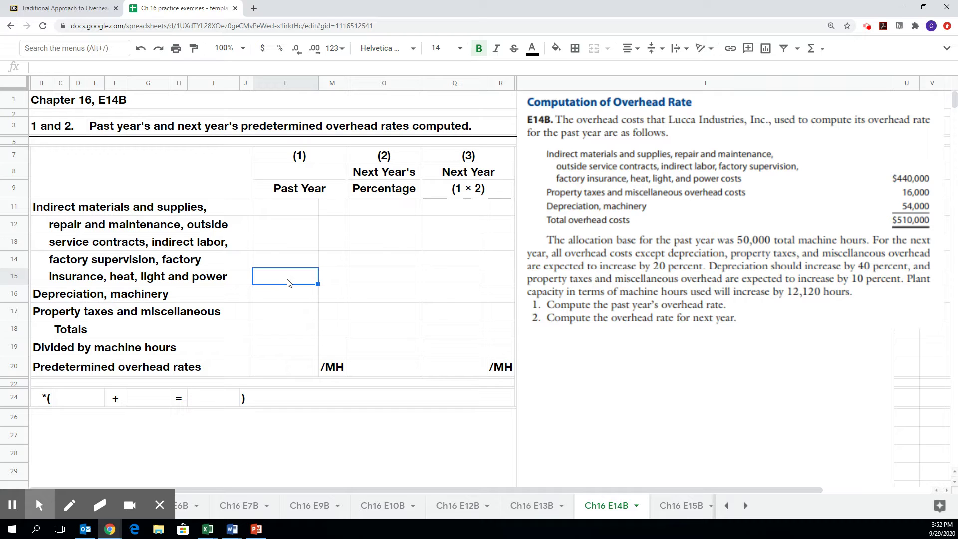
text(440000)
key(Return)
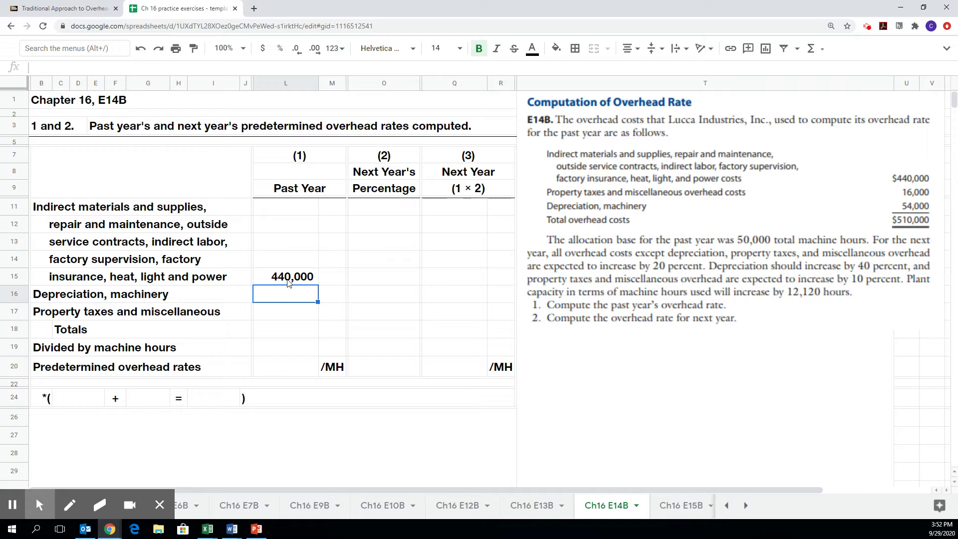
key(Down)
key(Down)
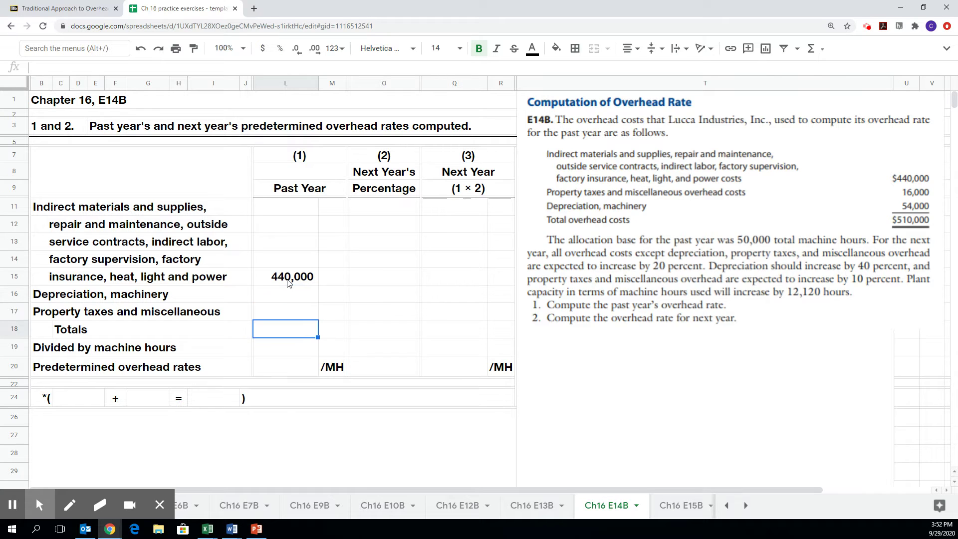
key(Up)
text(1600)
key(Return)
key(Up)
text(16000)
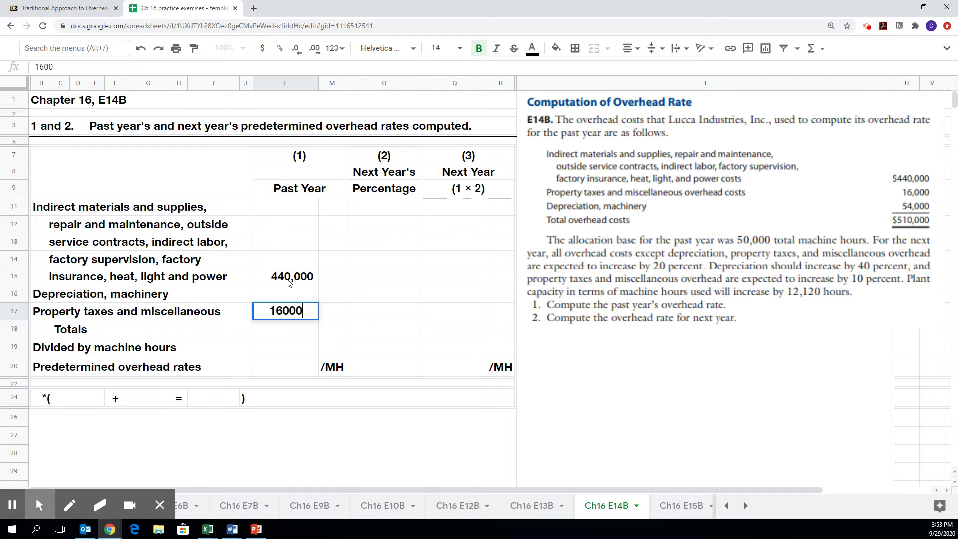
key(Return)
key(Up)
key(Up)
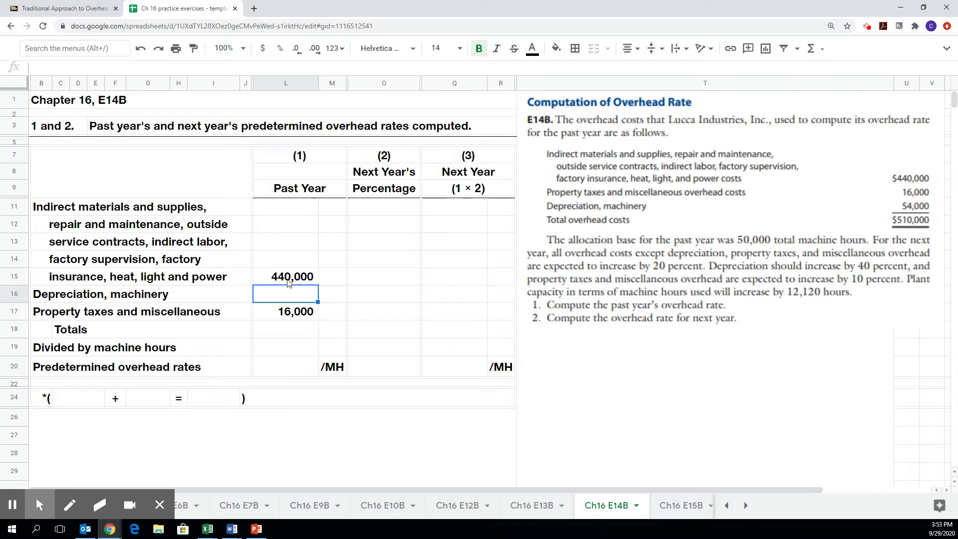
text(540000)
key(BackSpace)
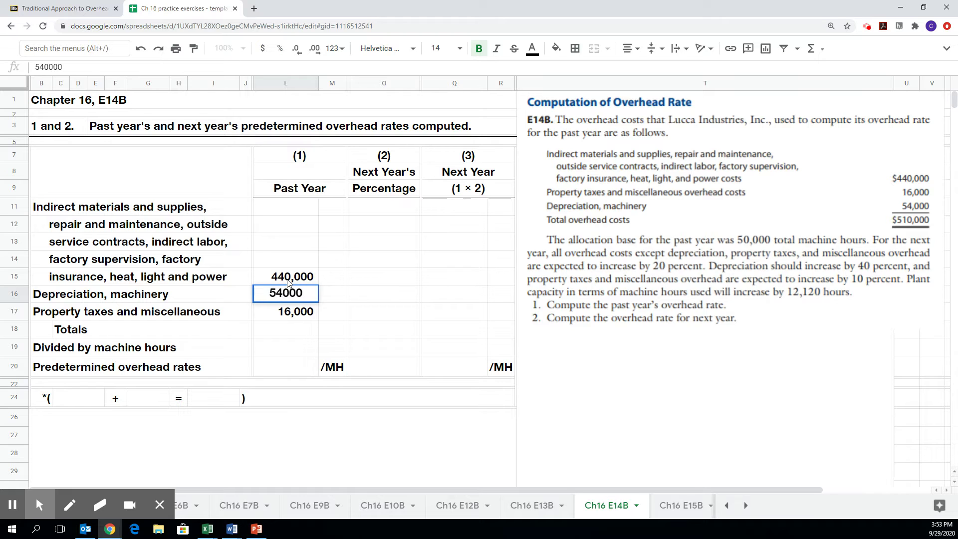
key(Return)
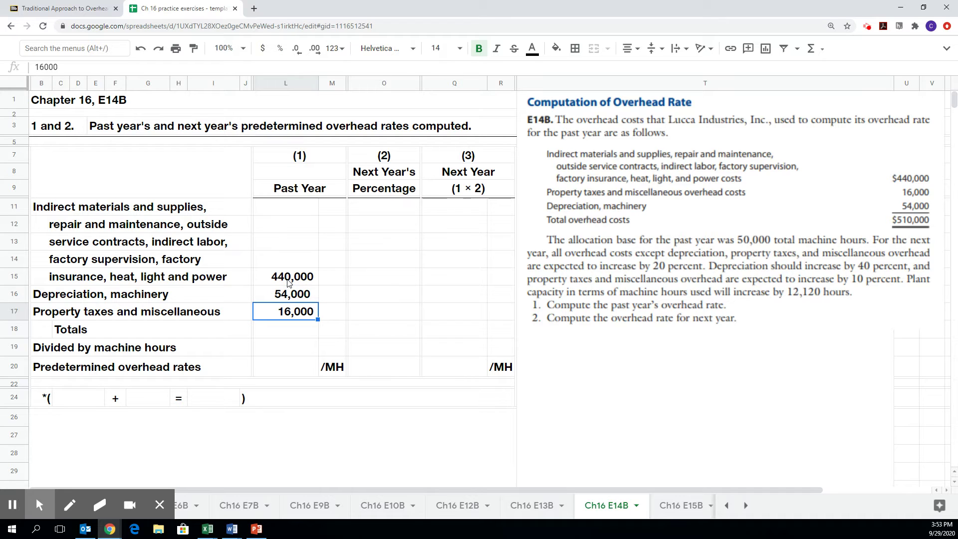
Total the past-year costs in L18 ($510,000) and enter 50,000 machine hours in L19
click(290, 333)
text(=)
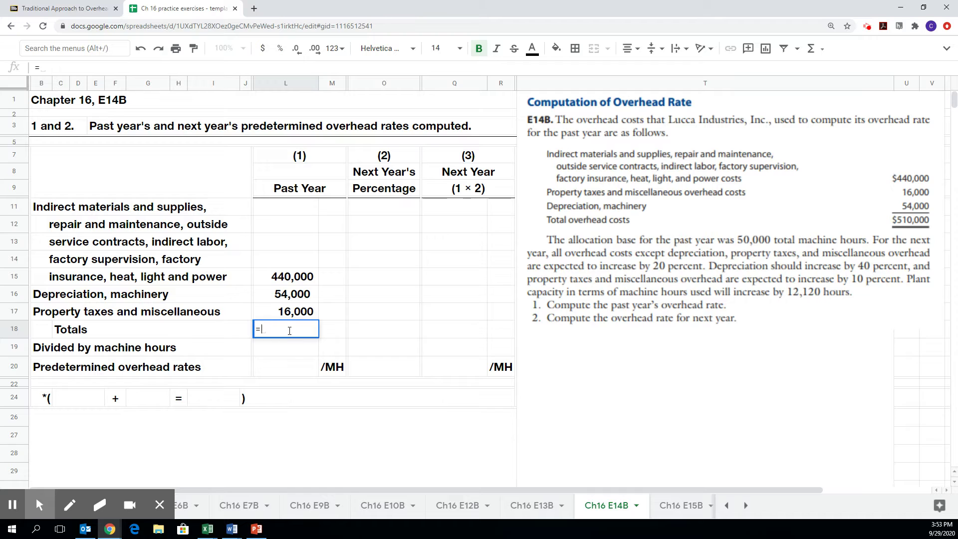
key(Up)
key(Up)
key(Up)
text(+)
key(Up)
key(Up)
text(+)
key(Up)
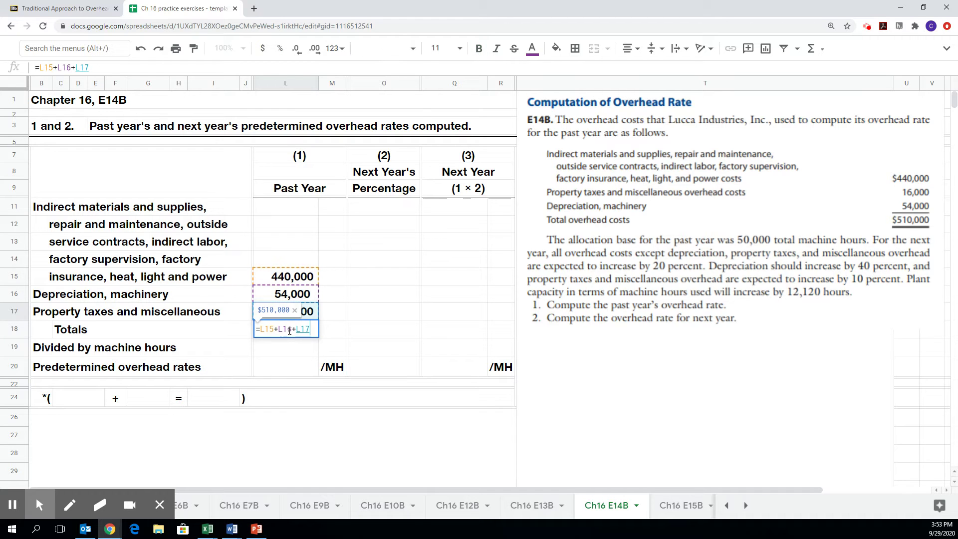
key(Return)
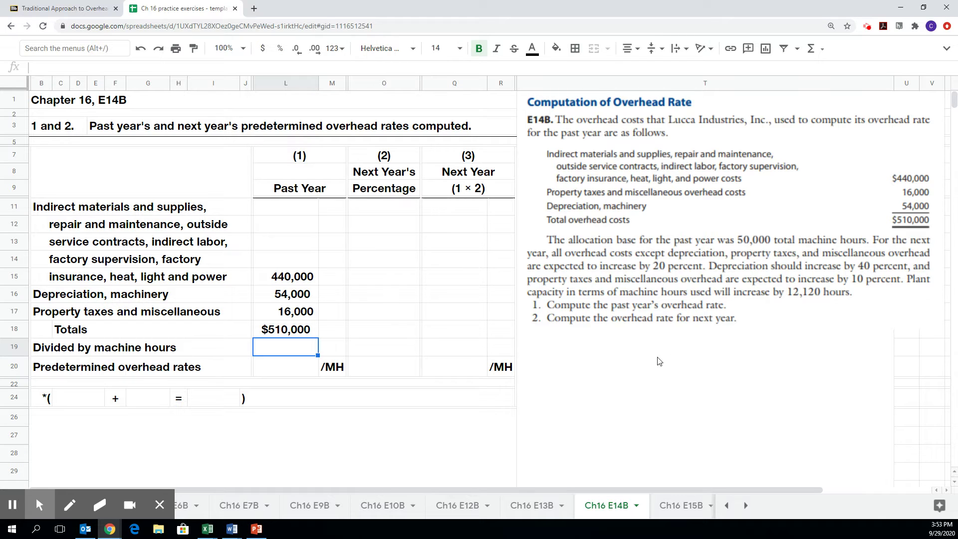
text(50000)
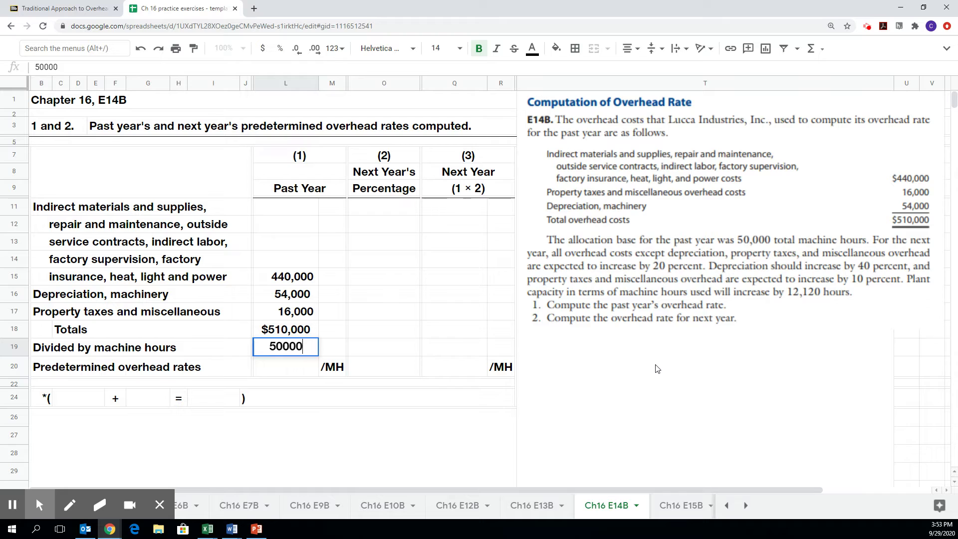
key(Return)
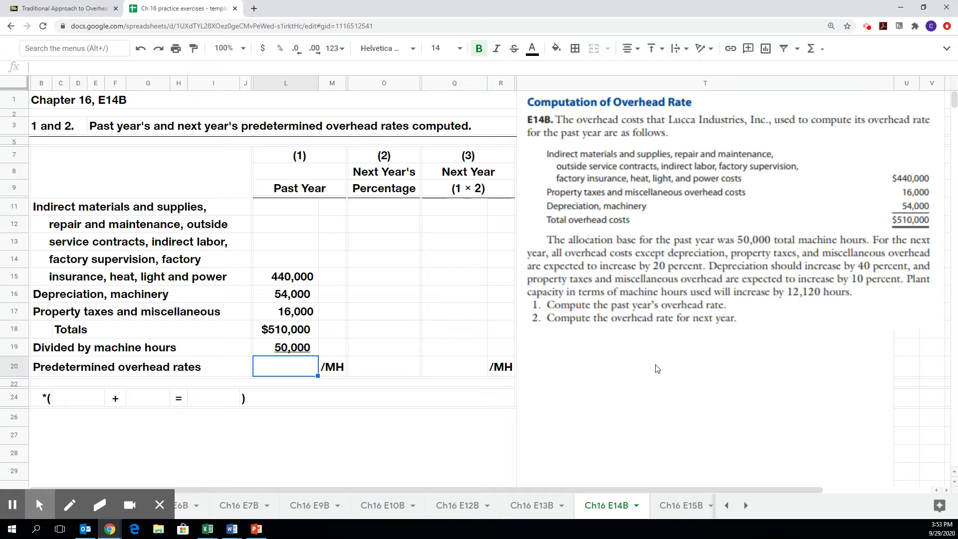
Enter =L18/L19 in L20 to get the past-year rate of $10.200 per machine hour
text(=L18)
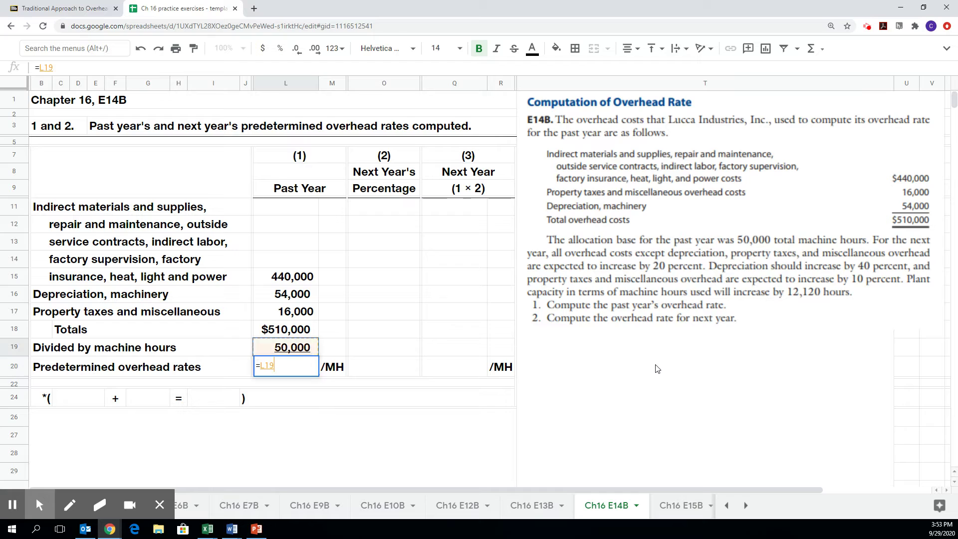
text(/L19)
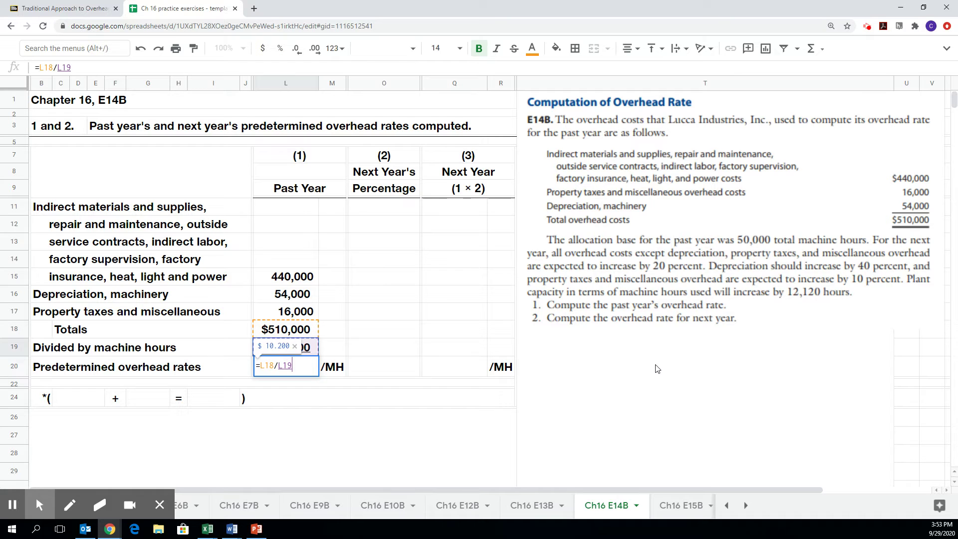
key(Return)
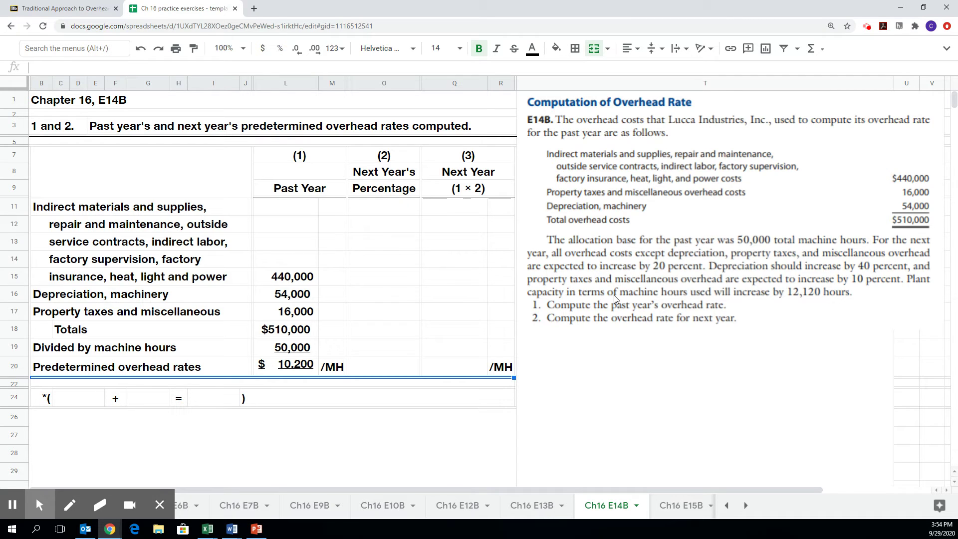
Enter 120% in O15 and =L15*O15 in Q15, giving a next-year cost of 528,000
click(388, 282)
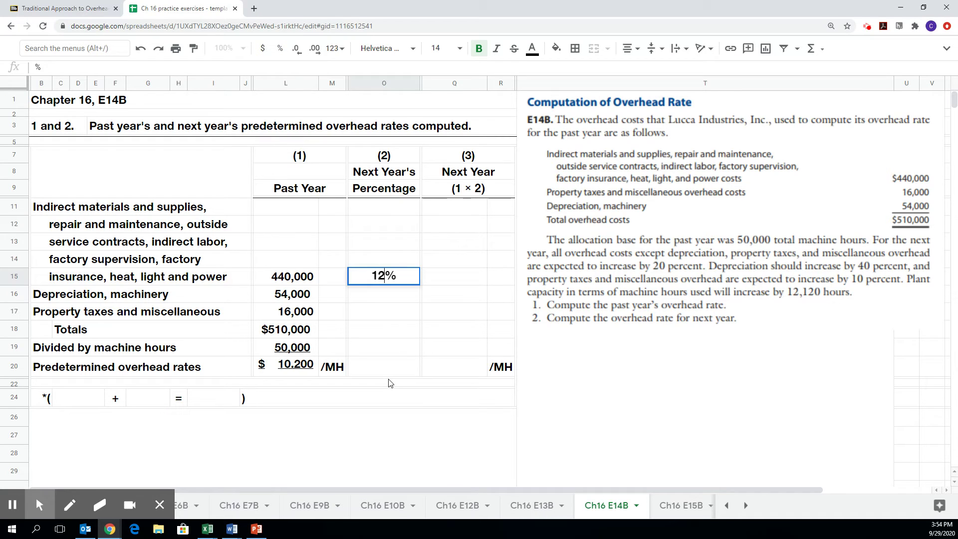
text(0)
key(Tab)
text(=)
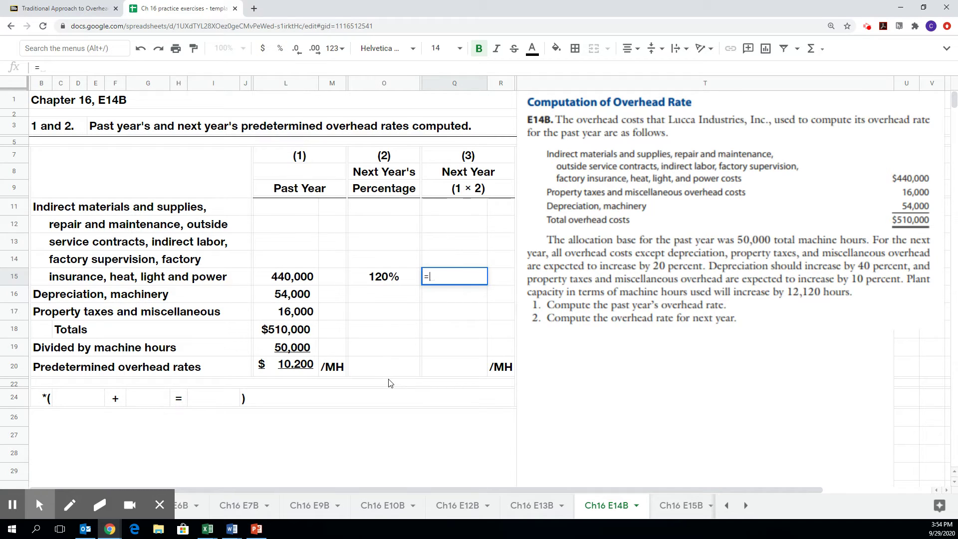
click(288, 280)
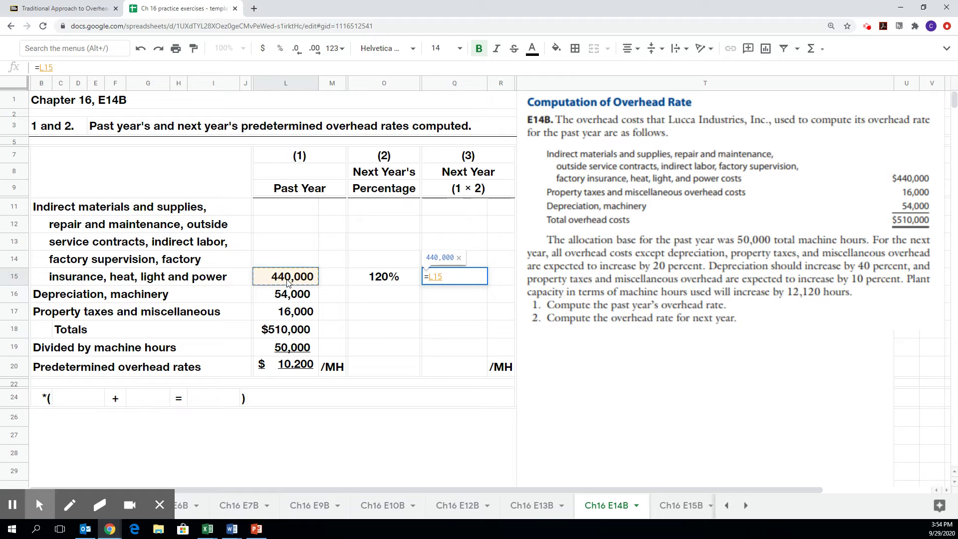
text(*)
click(353, 278)
key(Return)
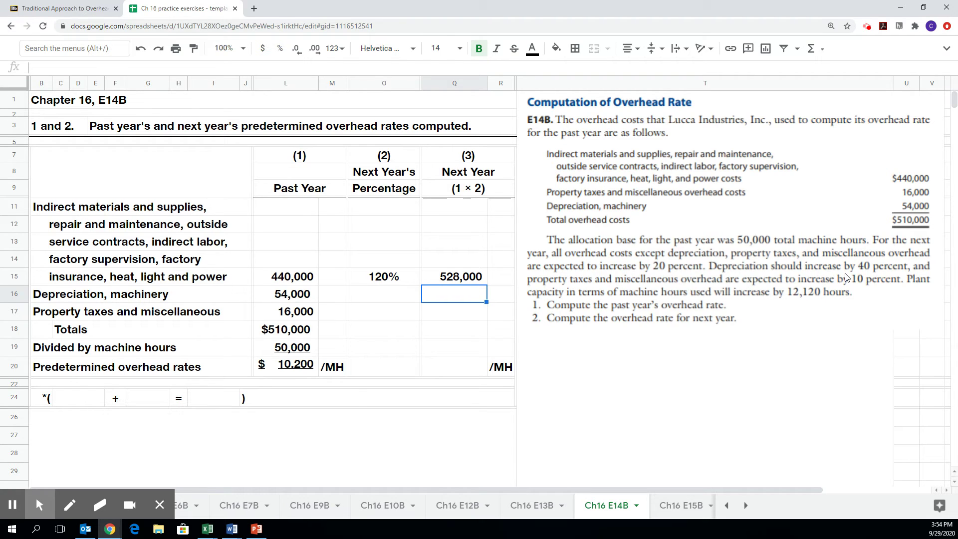
Set next year's depreciation to 140% of 54,000, giving 75,600
click(387, 298)
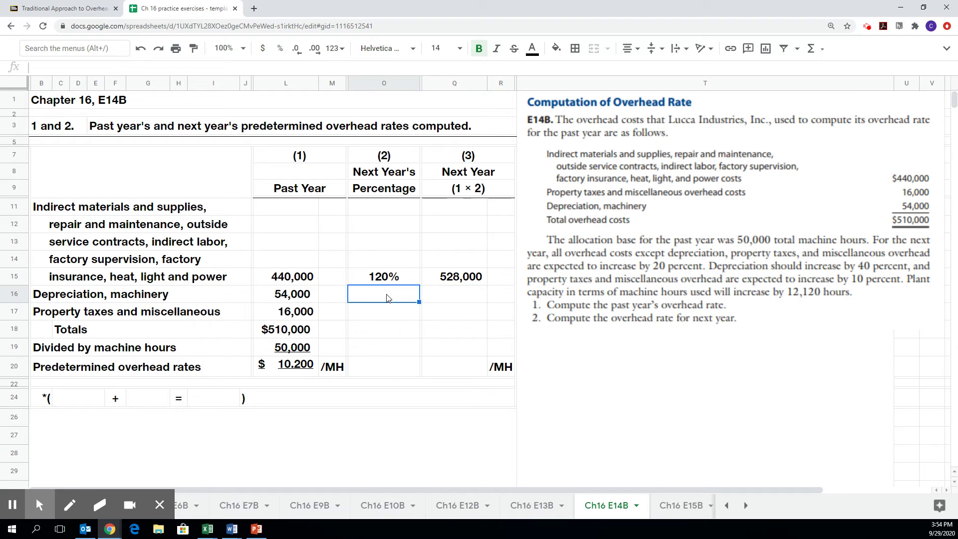
text(140%)
key(Tab)
text(=)
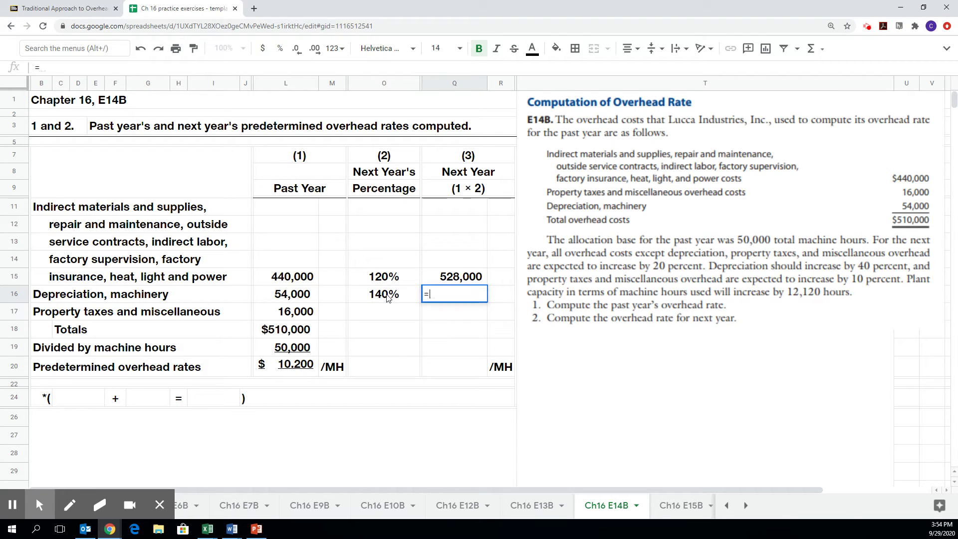
key(Left)
key(Left)
key(Left)
text(*)
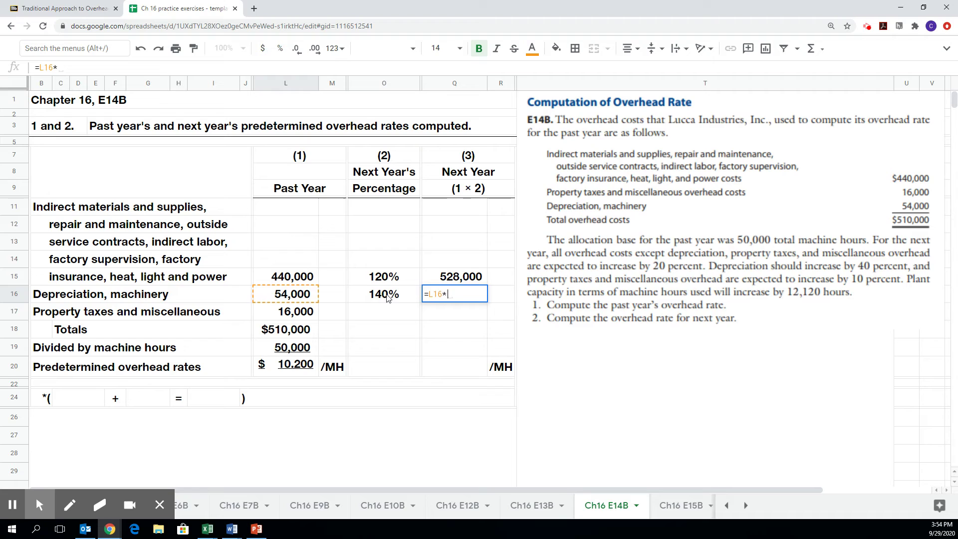
key(Left)
key(Return)
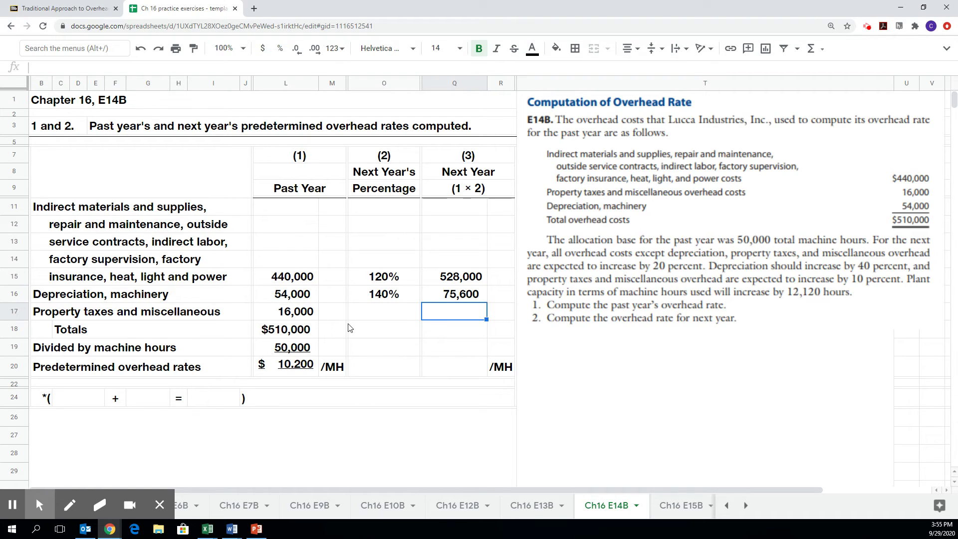
Set next year's property taxes to 110% of 16,000, giving 17,600
click(371, 315)
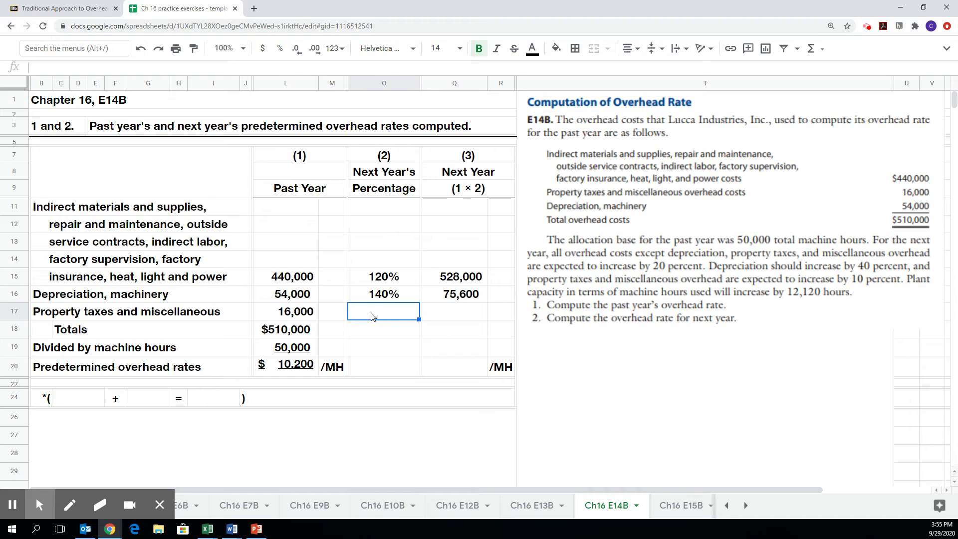
text(110)
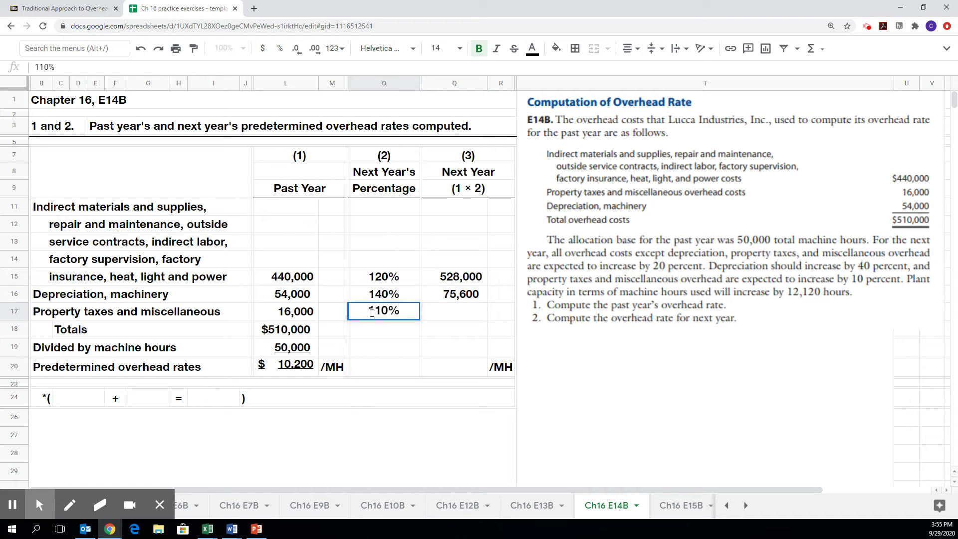
key(Return)
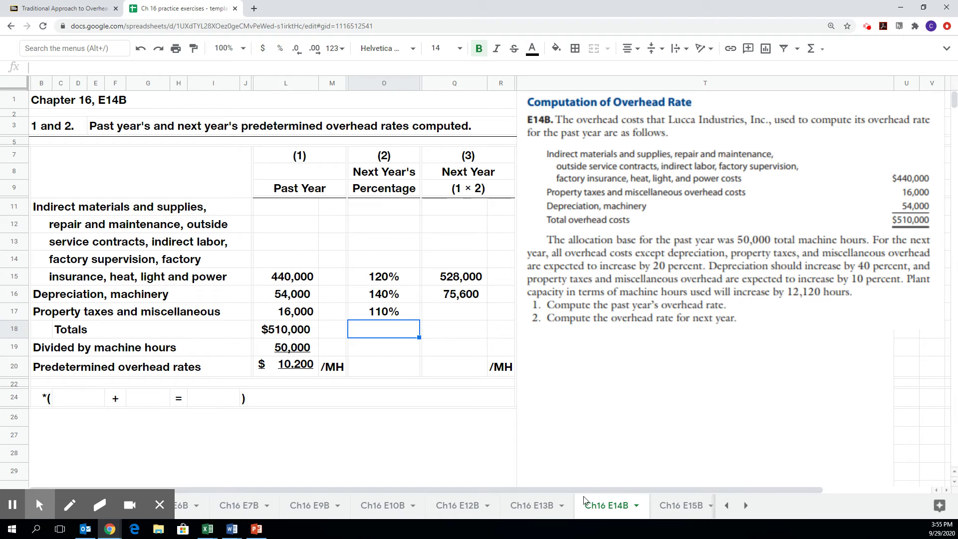
key(Up)
key(Right)
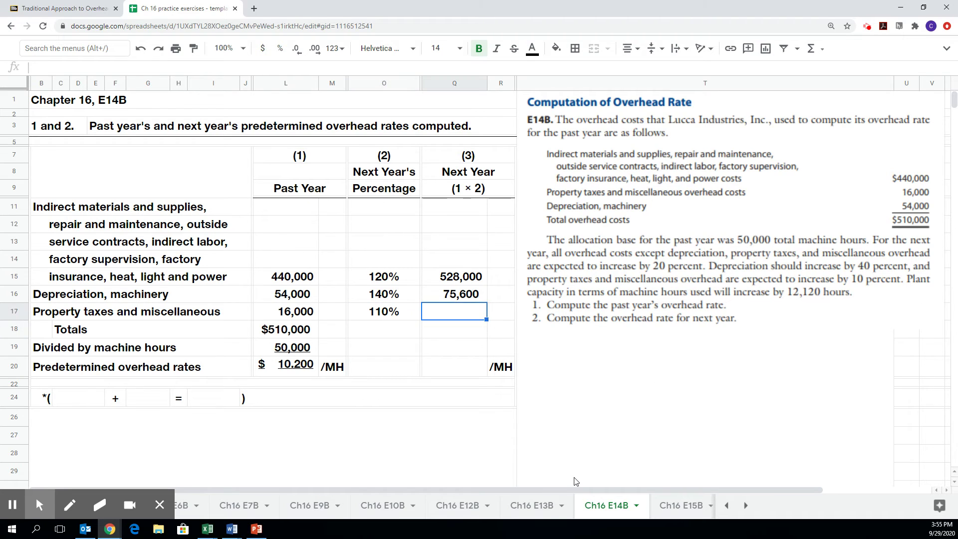
text(=)
key(Left)
key(Left)
key(Left)
text(*)
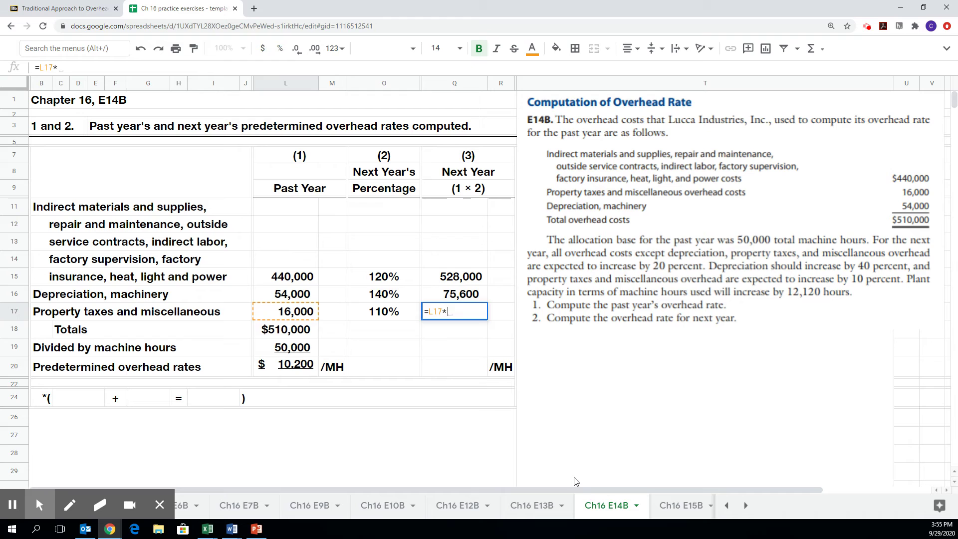
key(Left)
key(Return)
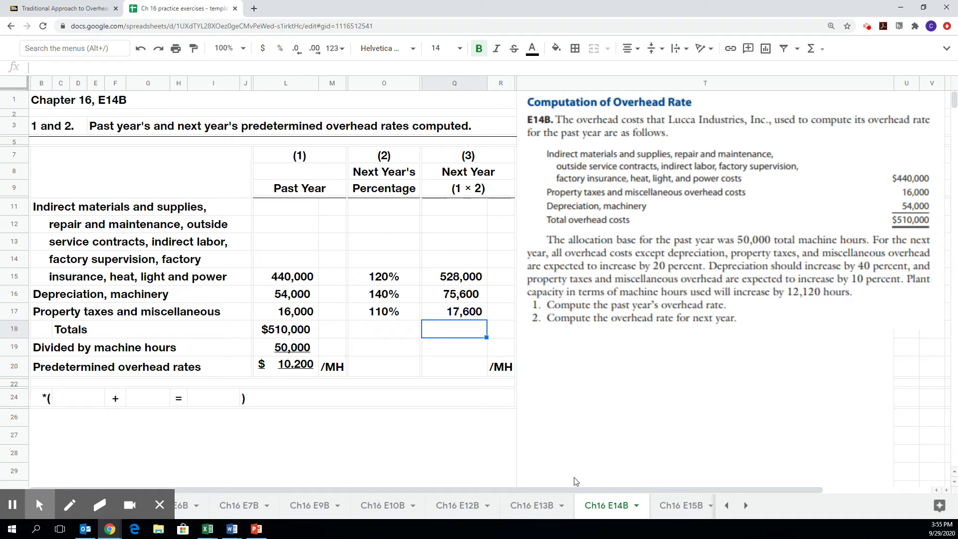
Sum the three next-year costs into a $621,200 total
text(=)
key(Up)
key(Up)
key(Up)
text(+)
key(Up)
key(Up)
text(+)
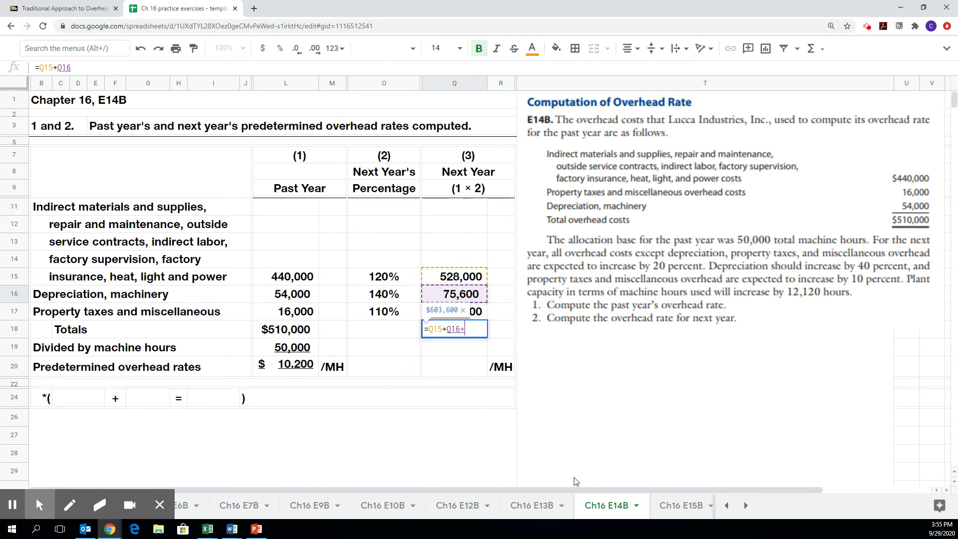
key(Up)
key(Return)
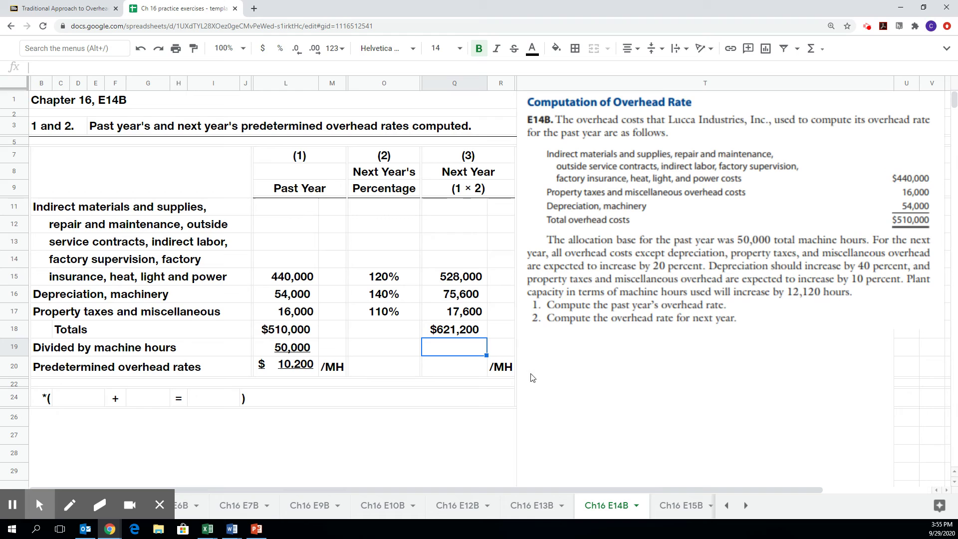
Fill the machine hours note as 50,000 + 12,120 with a formula summing to 62,120
click(90, 404)
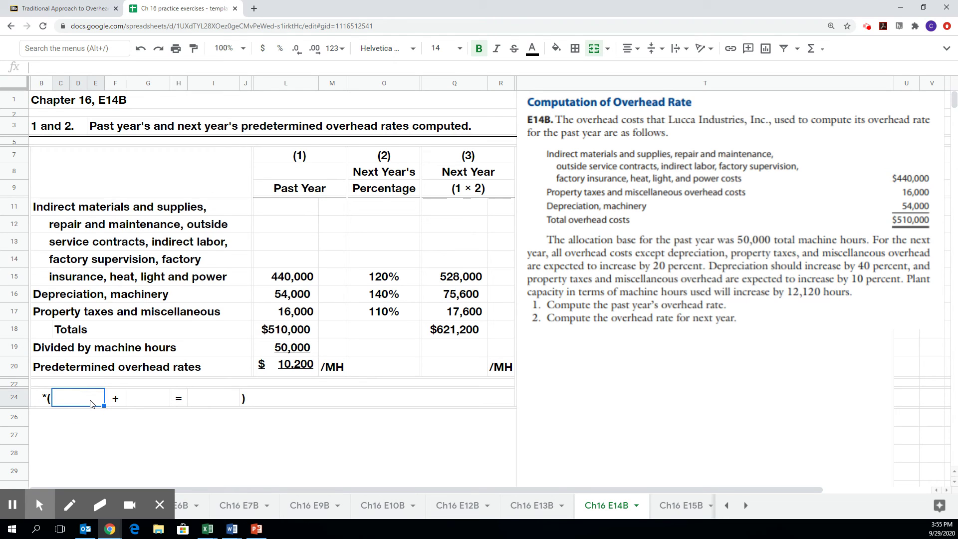
text(50000)
key(Tab)
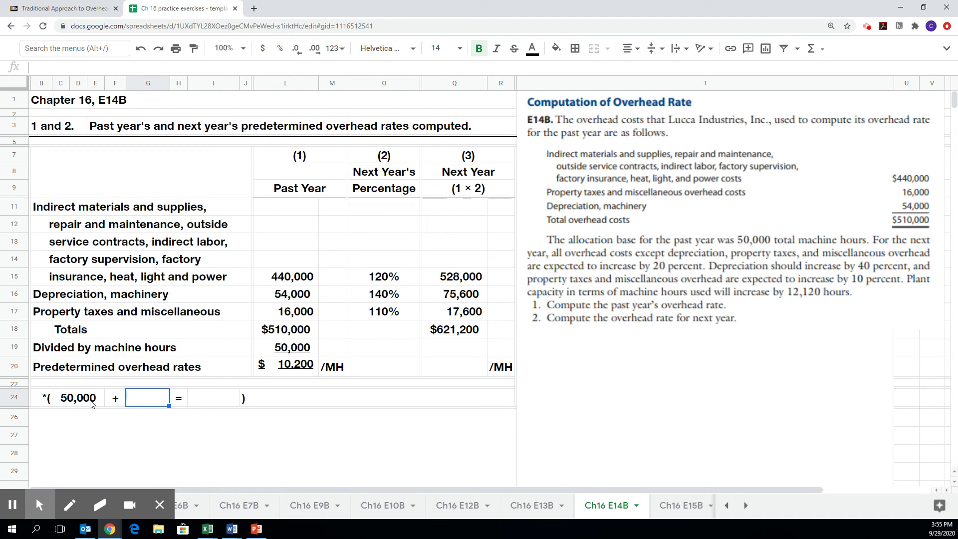
text(12120)
key(Tab)
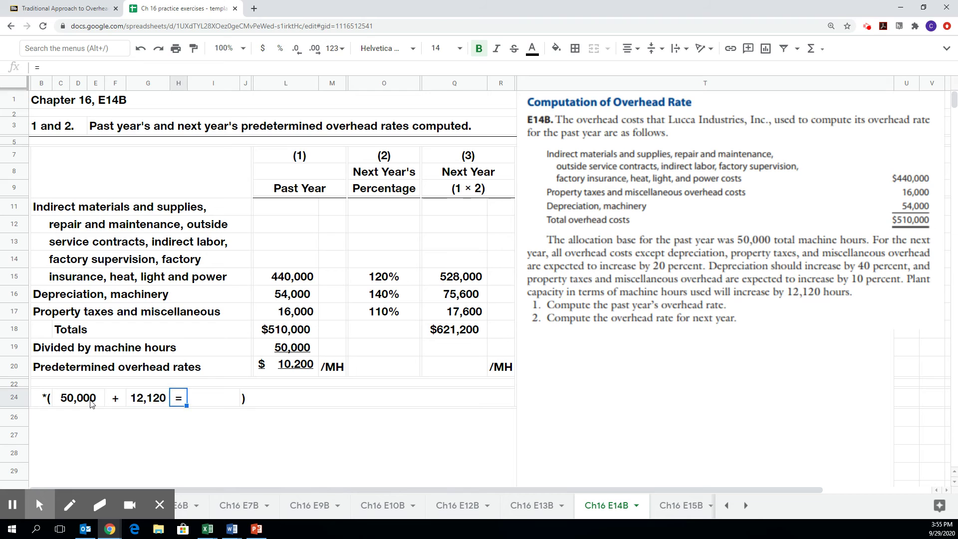
key(Tab)
text(=)
key(Left)
key(Left)
key(Left)
key(Left)
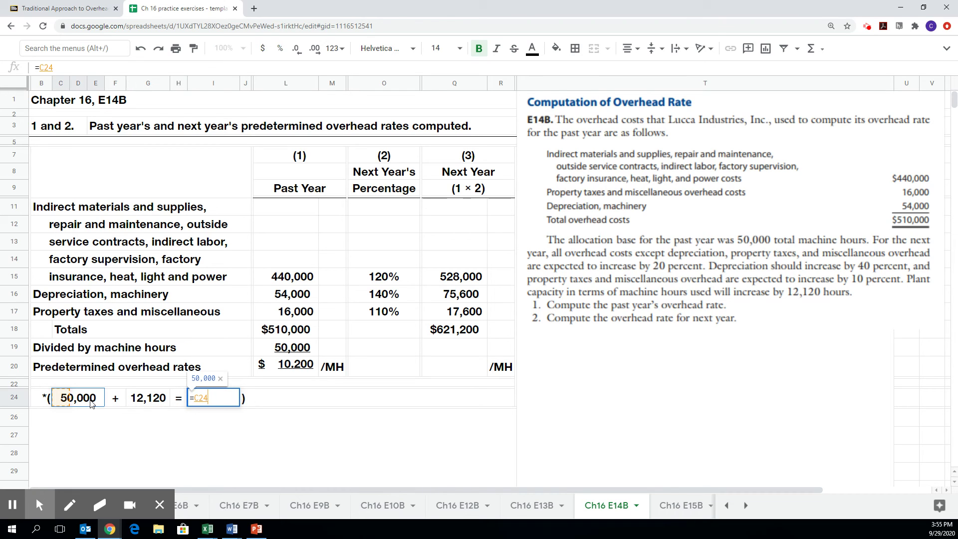
text(+)
key(Left)
key(Left)
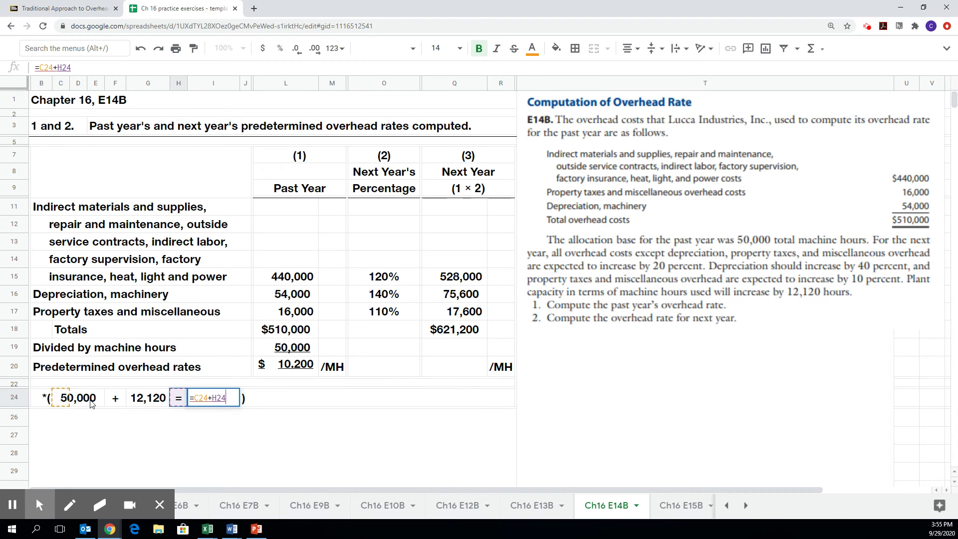
key(Return)
Link next year's machine hours in Q19 to the 62,120 note total
click(435, 346)
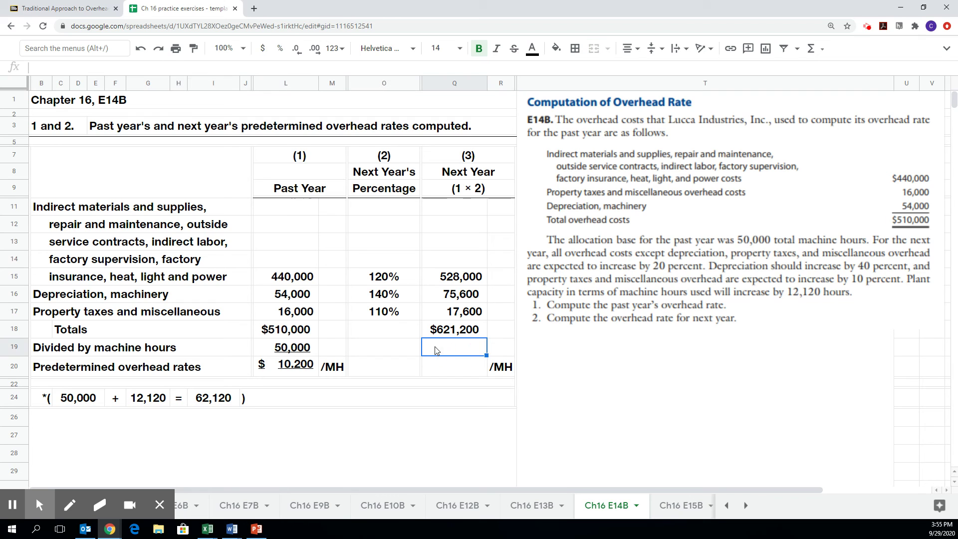
text(=)
click(225, 401)
key(Return)
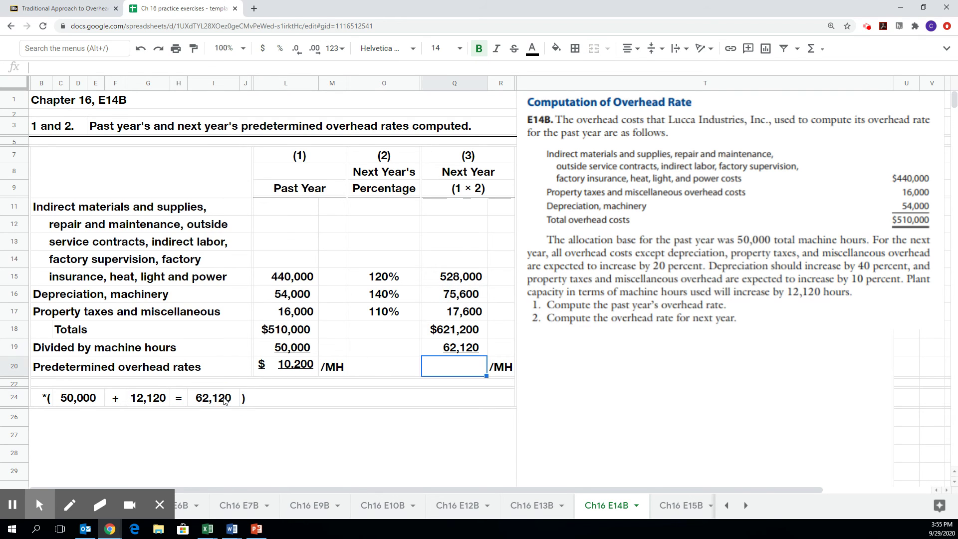
Enter =Q18/Q19 in Q20, dividing $621,200 by 62,120 hours for $10.000
text(=)
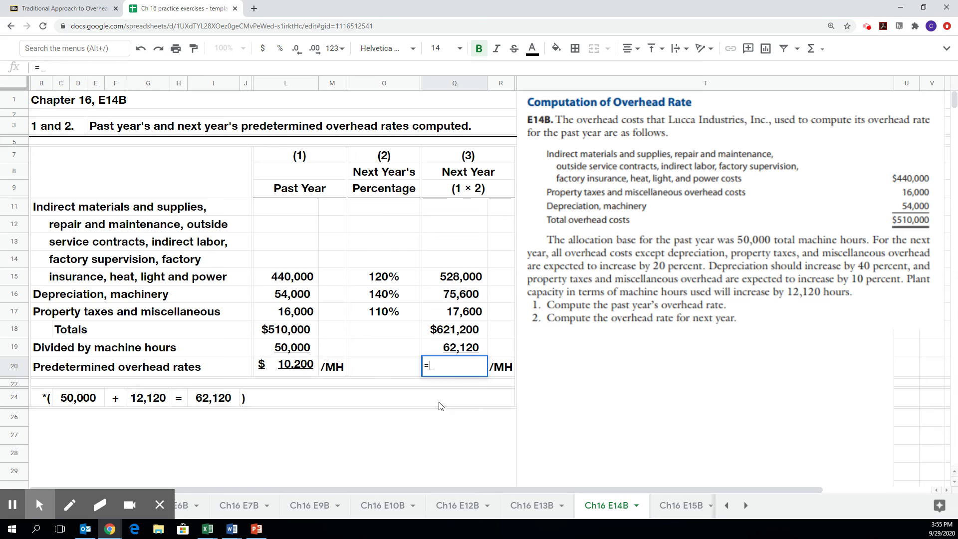
click(471, 331)
text(/)
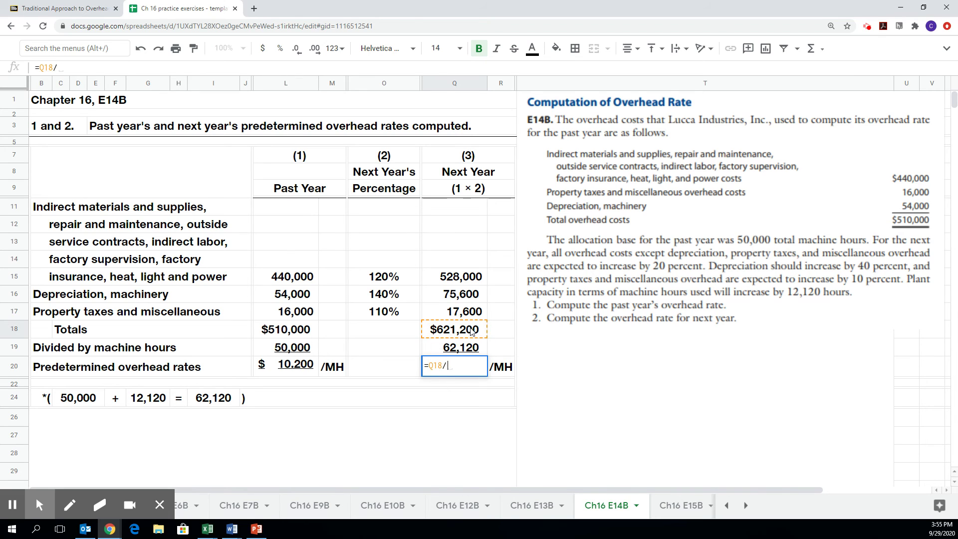
click(455, 348)
key(Return)
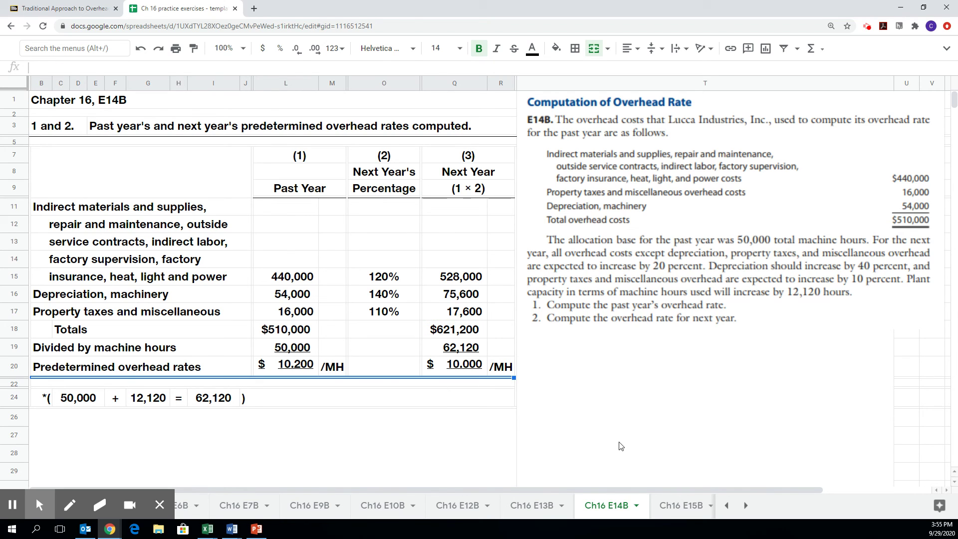